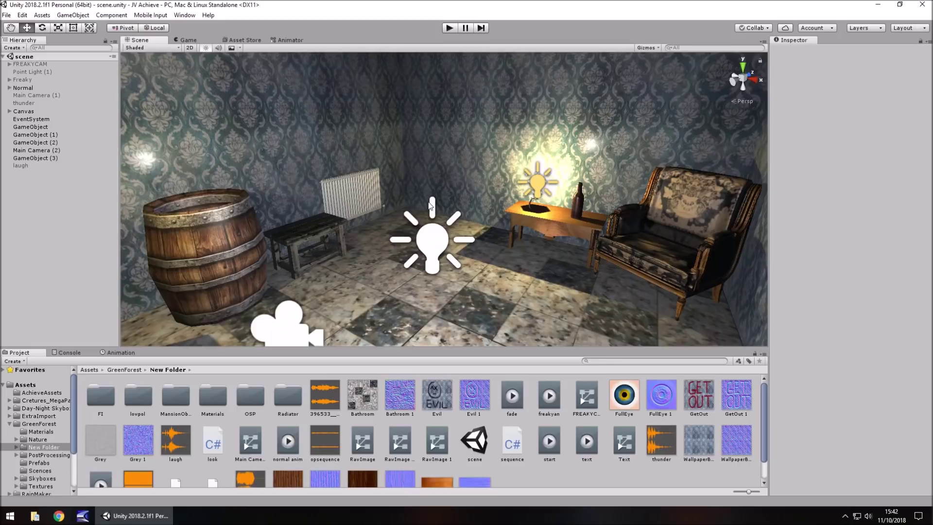
Step: Orbit the Scene view to face the barrel and radiator in the furnished room
alt+drag(333, 261, 452, 288)
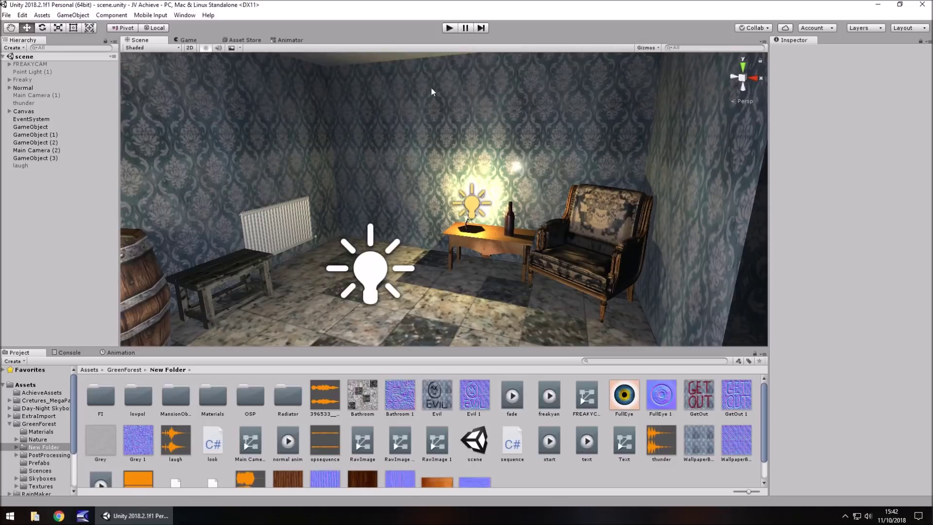
Step: Enter Play mode and watch the barrel, lamp and chair from the Scene view
click(451, 29)
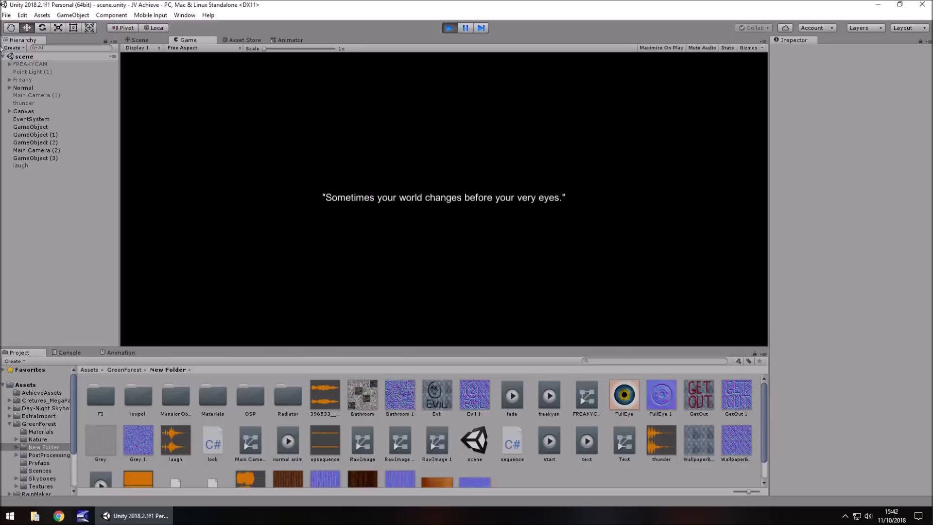
click(141, 40)
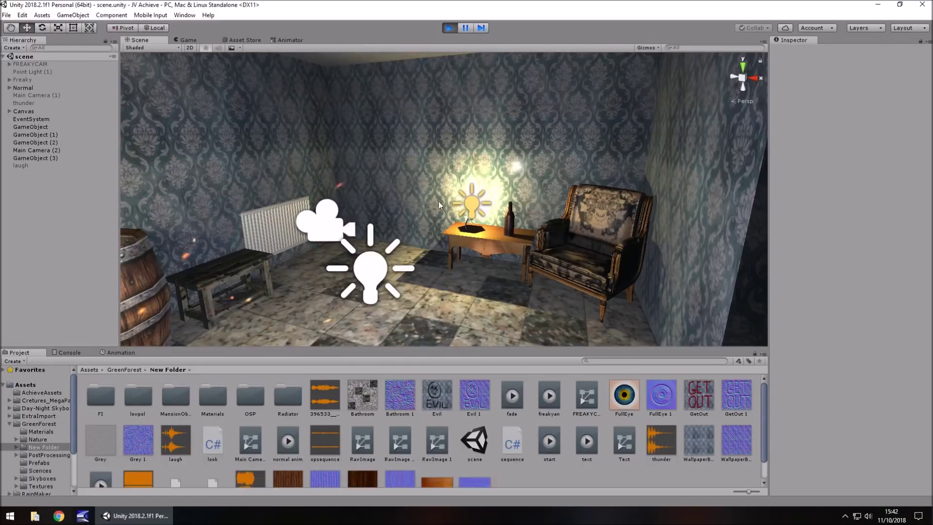
right_drag(439, 200, 382, 219)
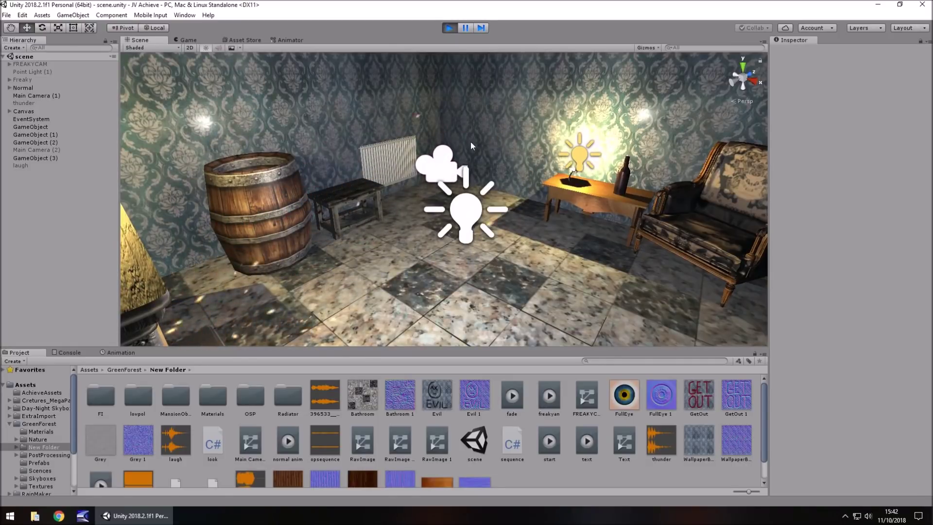
right_drag(397, 214, 538, 238)
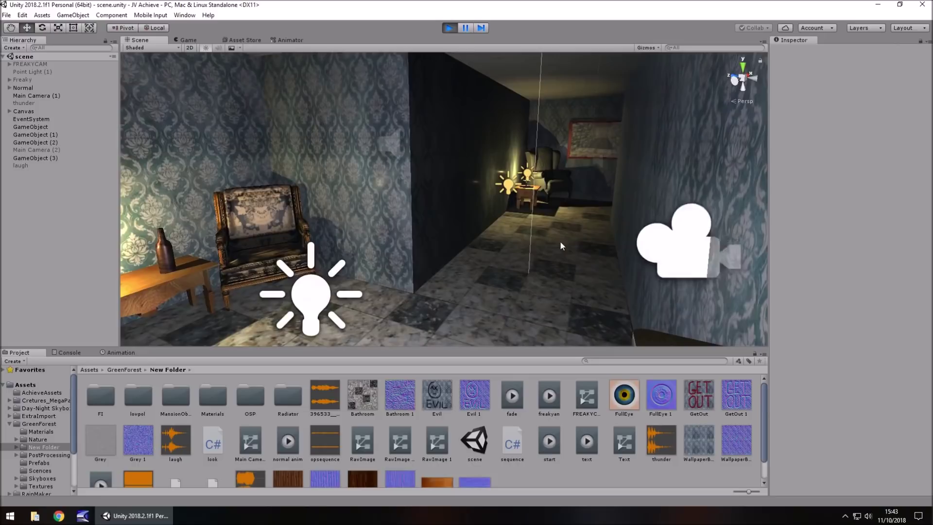
right_drag(564, 183, 447, 247)
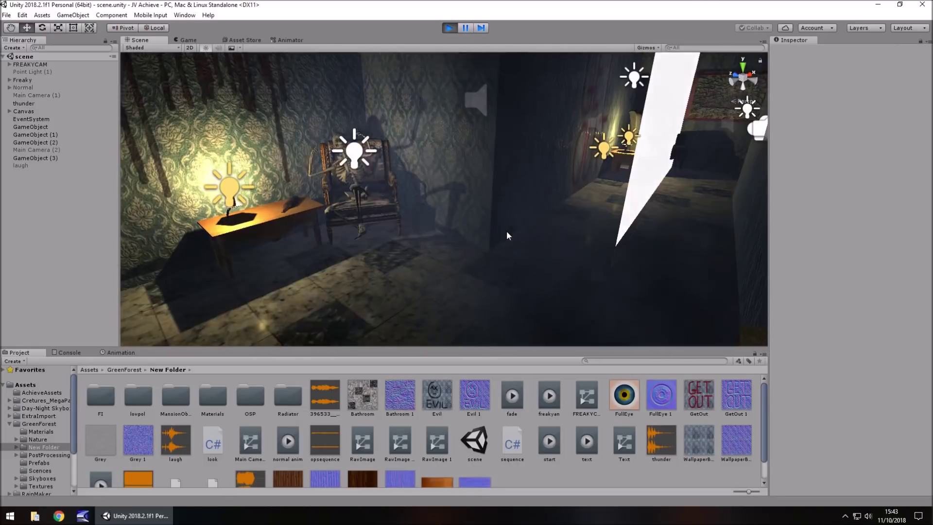
Step: Orbit the haunted room past the skeleton chair to the dark GET OUT wall
right_drag(574, 223, 304, 229)
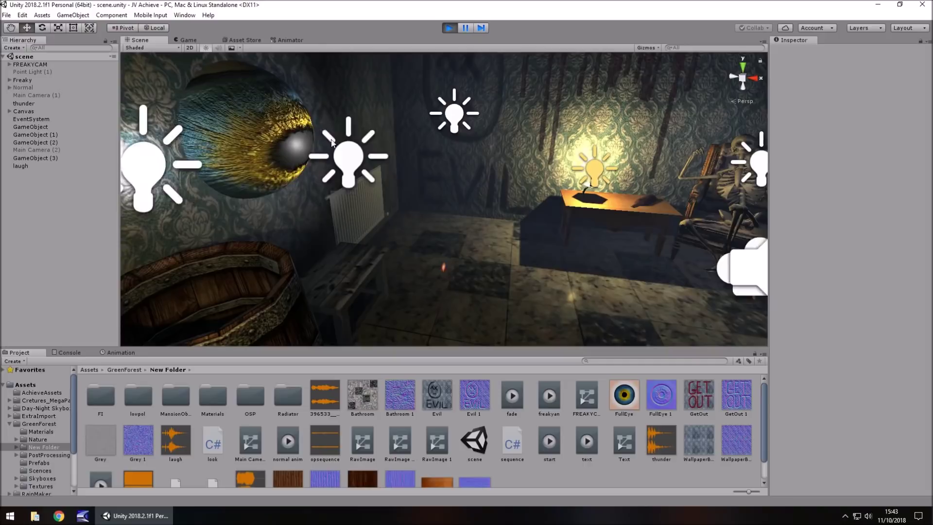
right_drag(723, 195, 578, 202)
right_drag(520, 202, 576, 188)
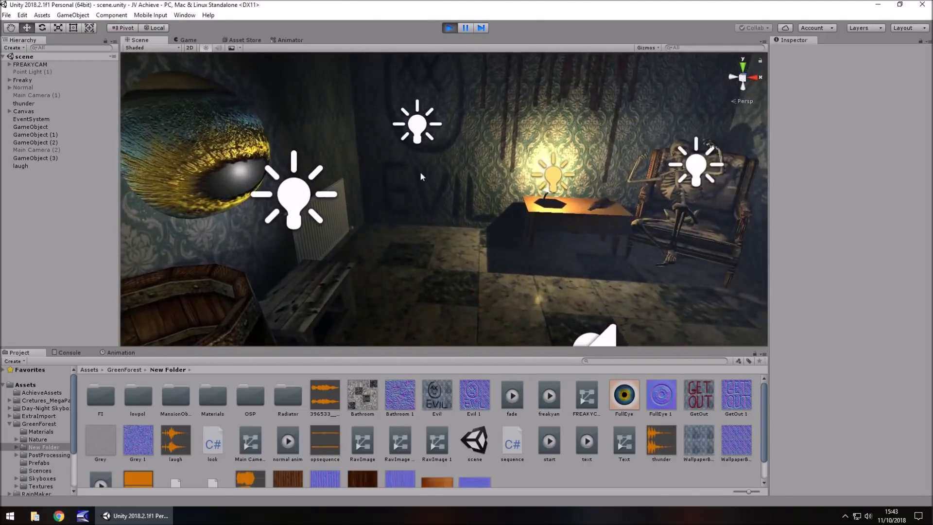
right_drag(447, 182, 387, 225)
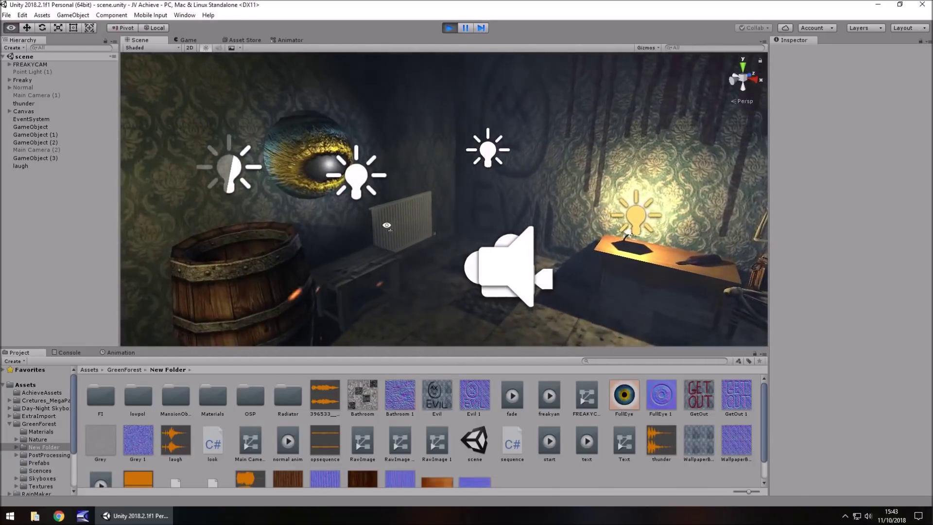
Step: Exit Play mode and toggle the Normal group off and back on
click(450, 28)
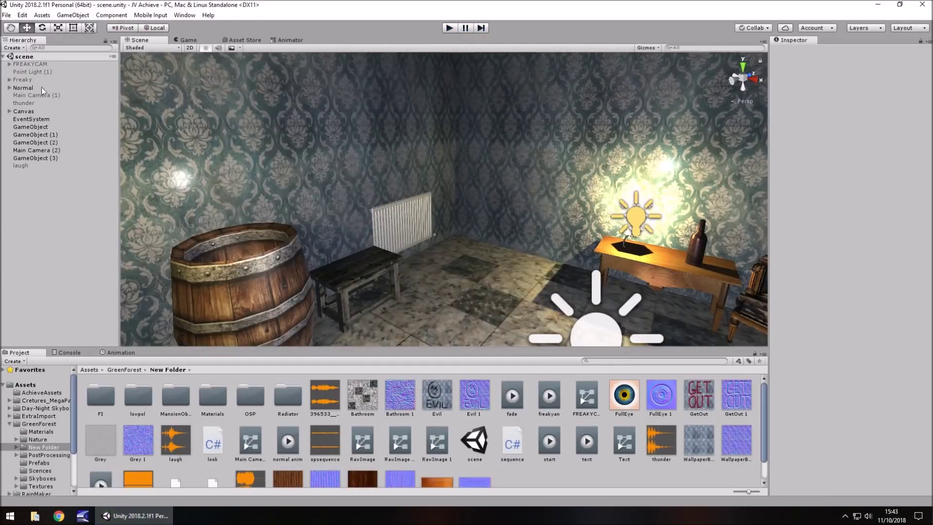
click(22, 88)
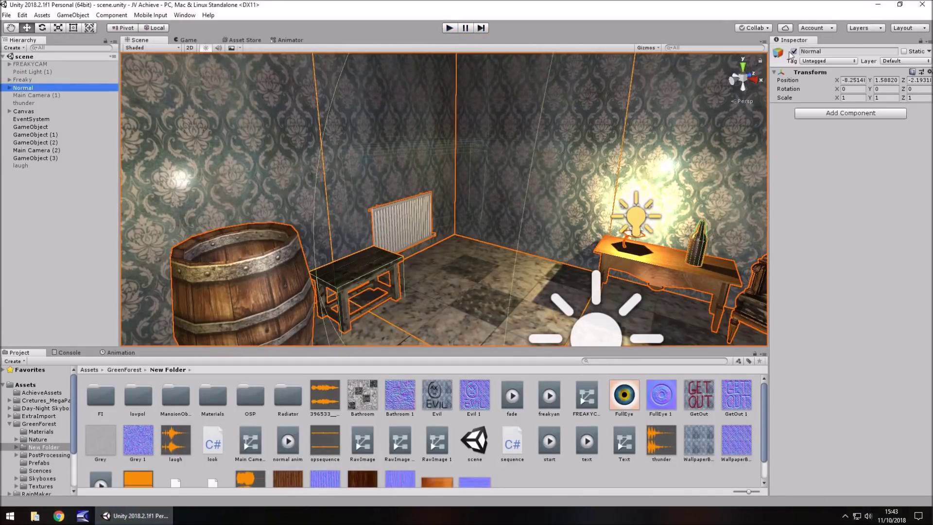
click(794, 52)
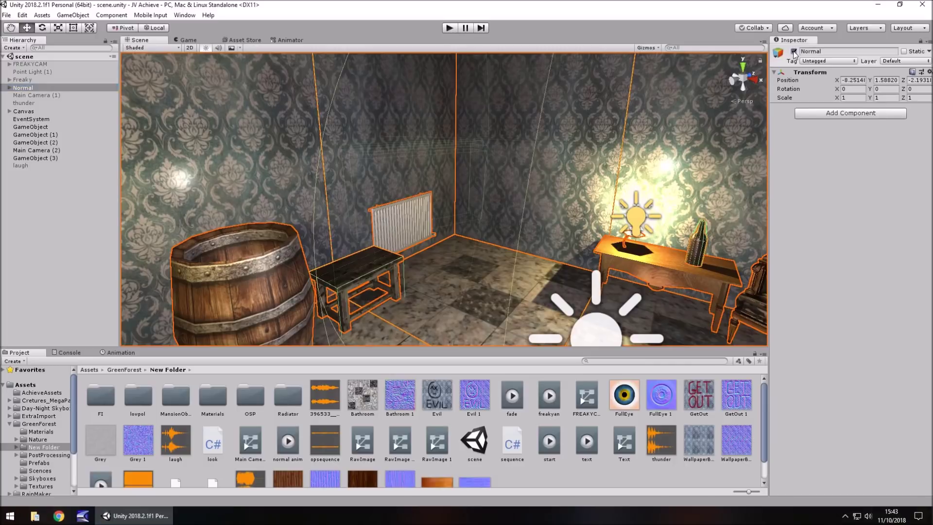
click(39, 79)
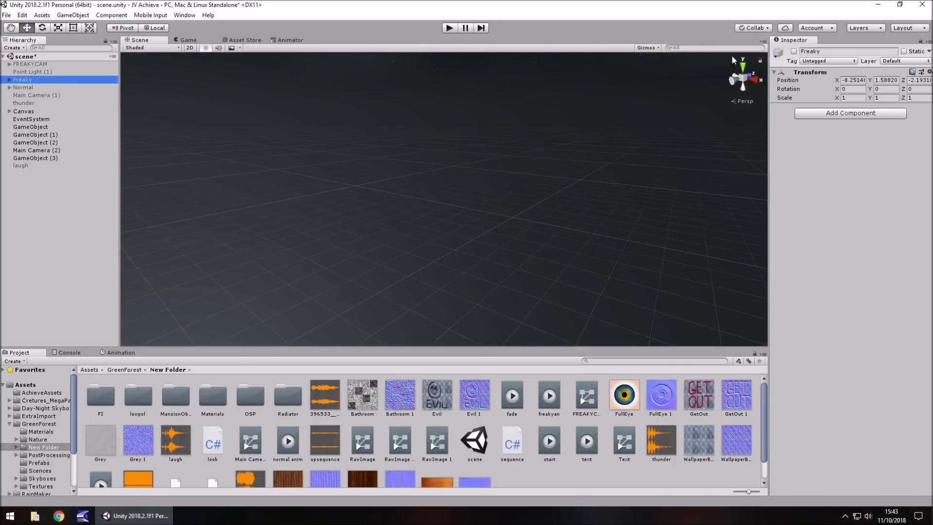
click(31, 89)
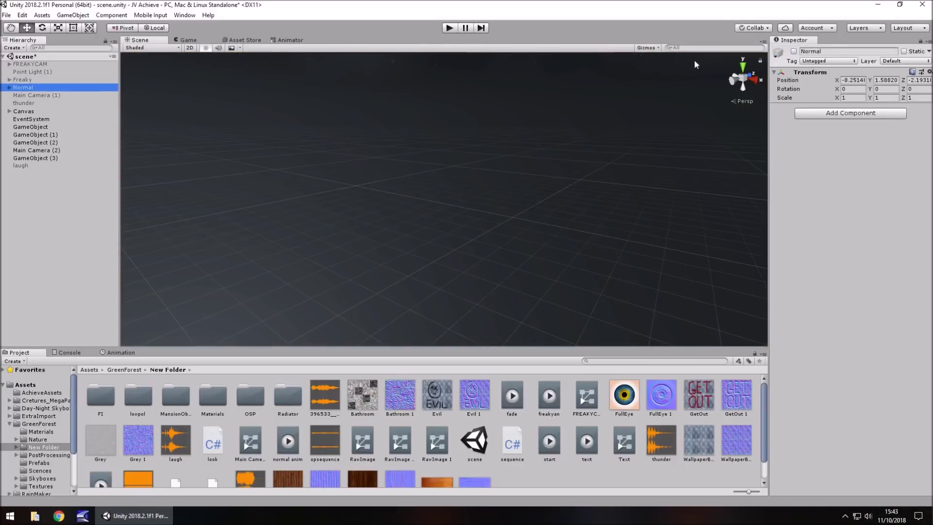
click(793, 52)
Step: Activate the Freaky group and orbit to view the eye, radiator and skeleton chair
key(Up)
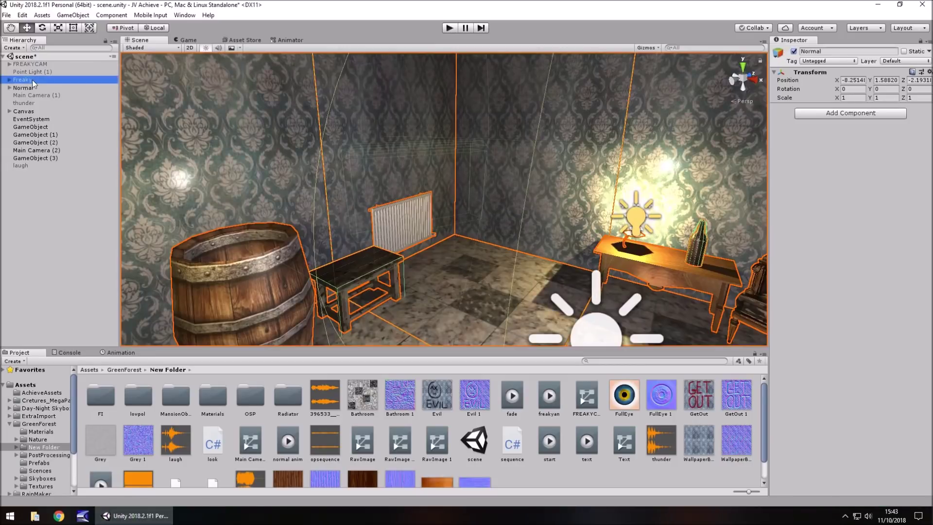
click(794, 51)
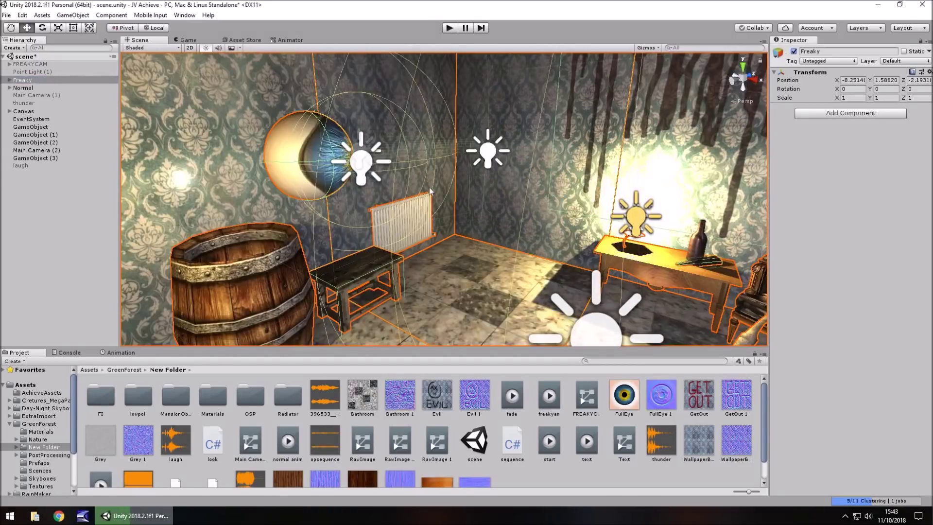
alt+drag(486, 185, 531, 182)
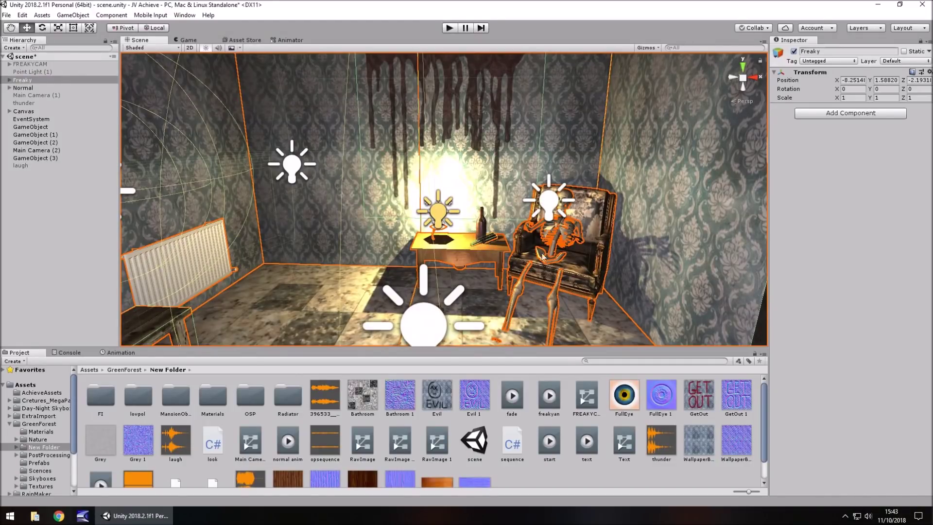
alt+drag(478, 248, 369, 228)
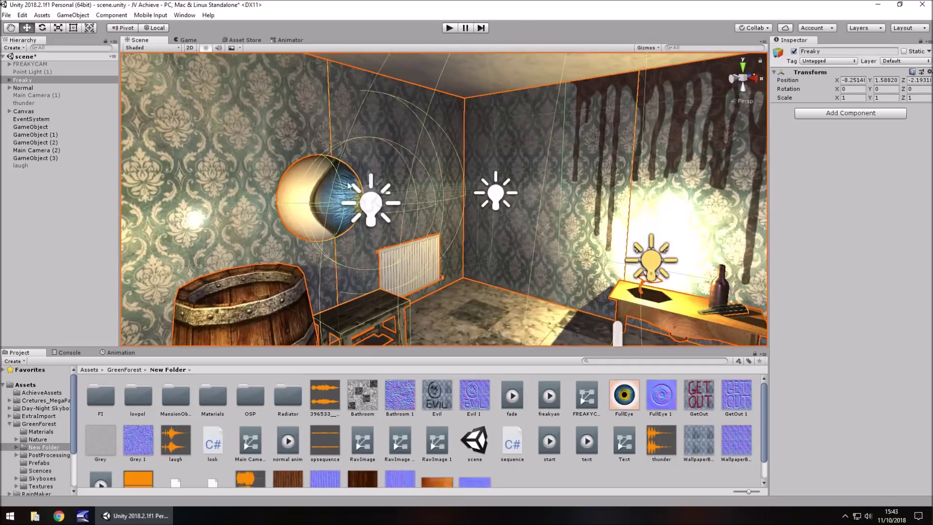
alt+drag(449, 238, 597, 276)
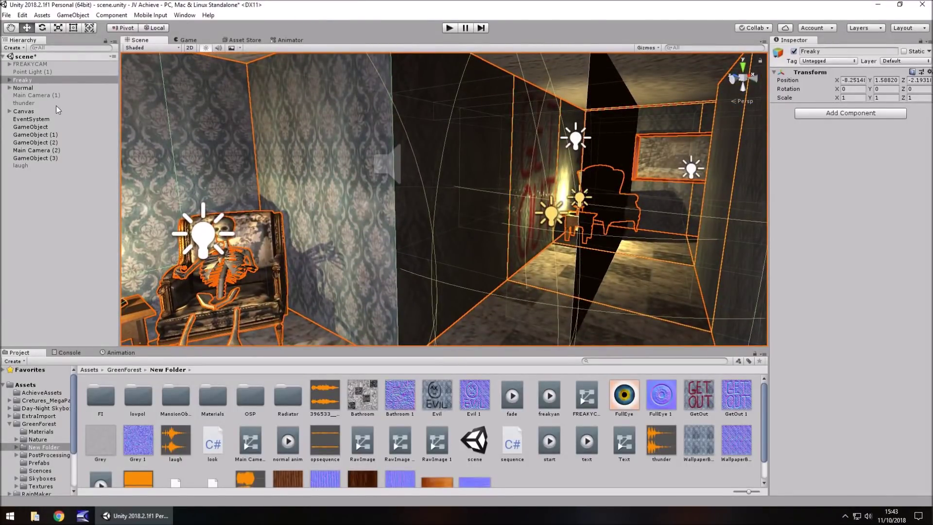
Step: Inspect the CREEP post-processing profile used by the FREAKYCAM camera
click(22, 64)
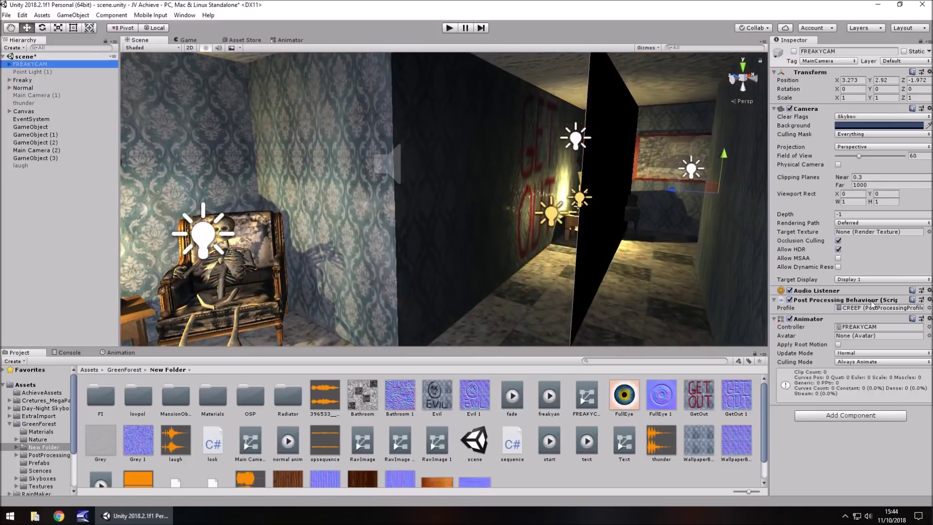
click(873, 306)
click(248, 396)
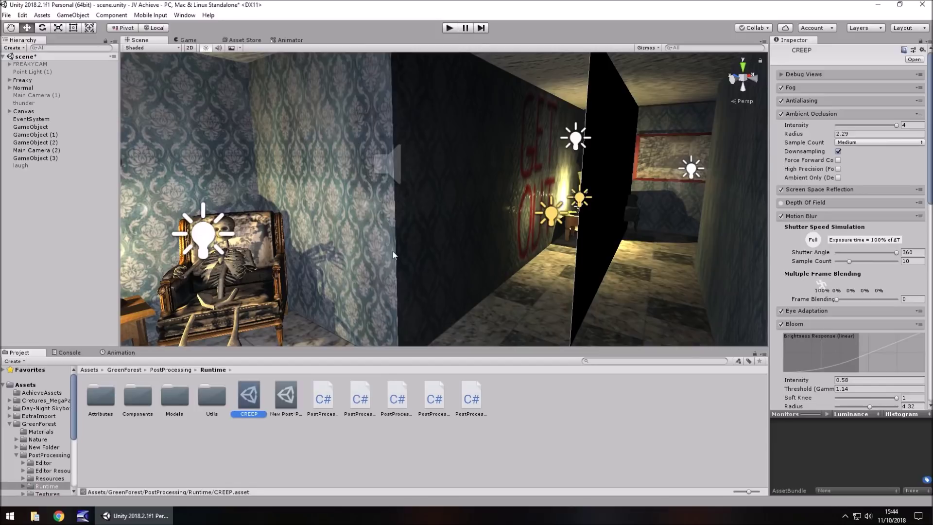
right_drag(252, 156, 224, 237)
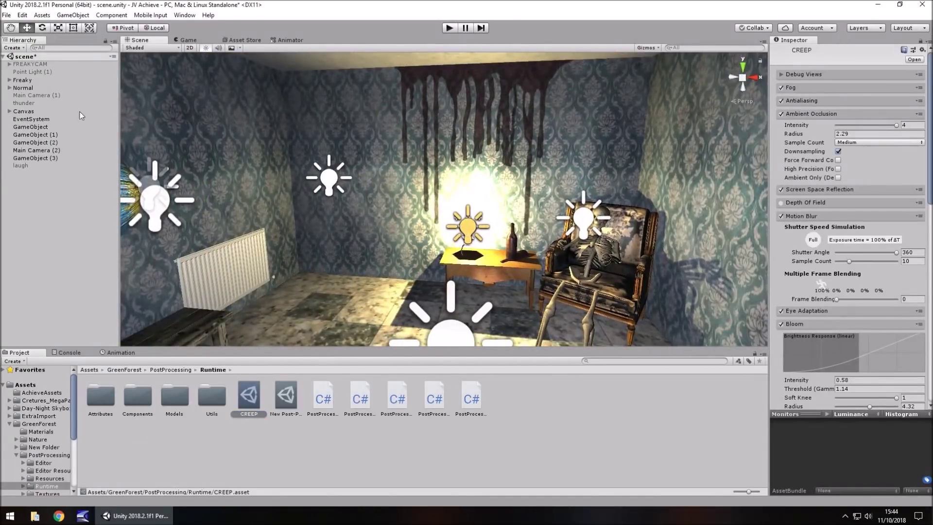
Step: Deactivate the Normal group so only the haunted room shows
click(22, 89)
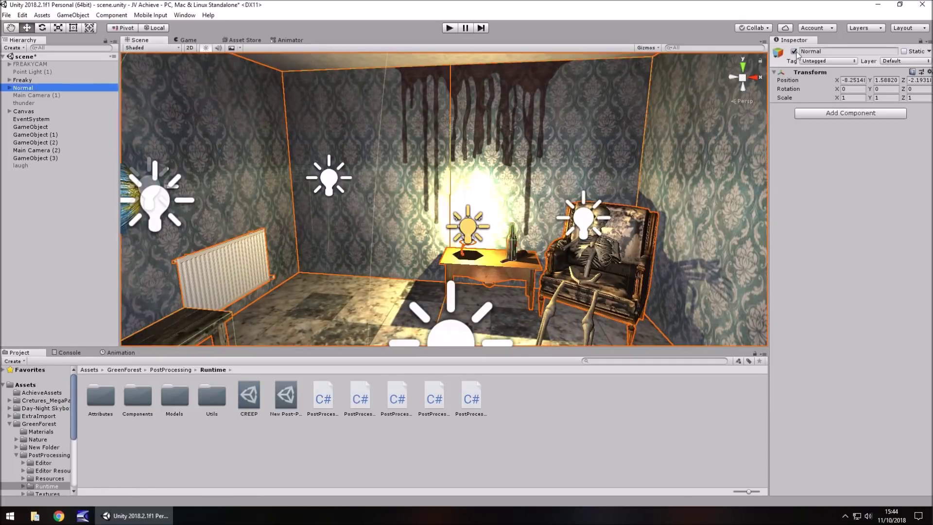
click(793, 51)
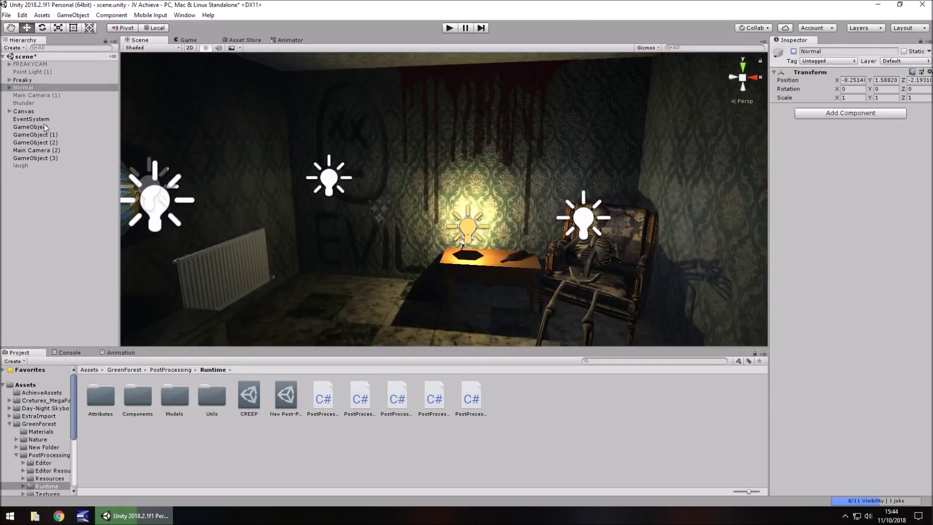
click(23, 86)
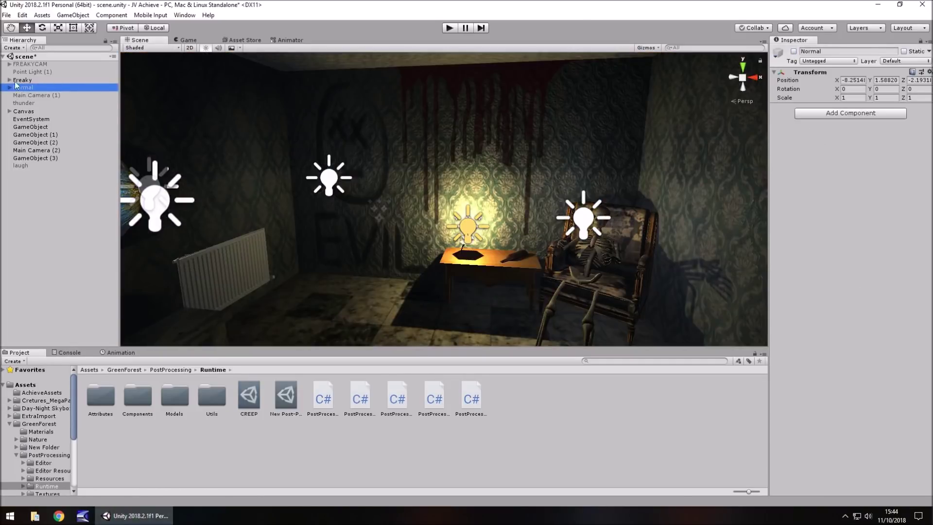
Step: Open the sequence C# script from New Folder in Visual Studio 2017
click(43, 448)
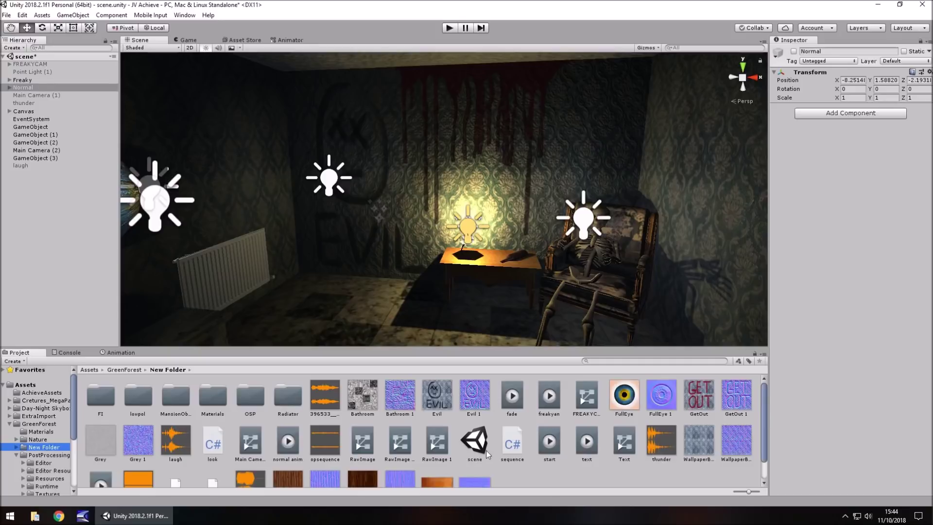
double_click(512, 445)
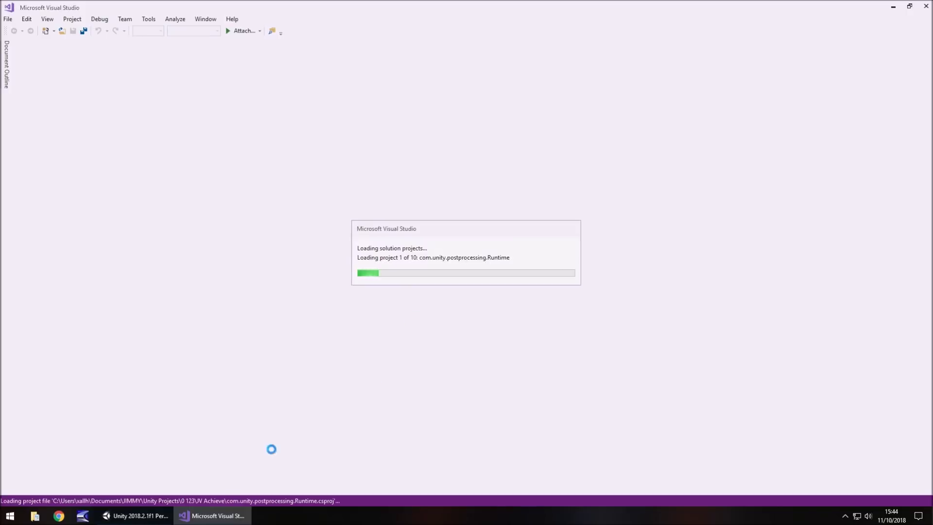
click(137, 515)
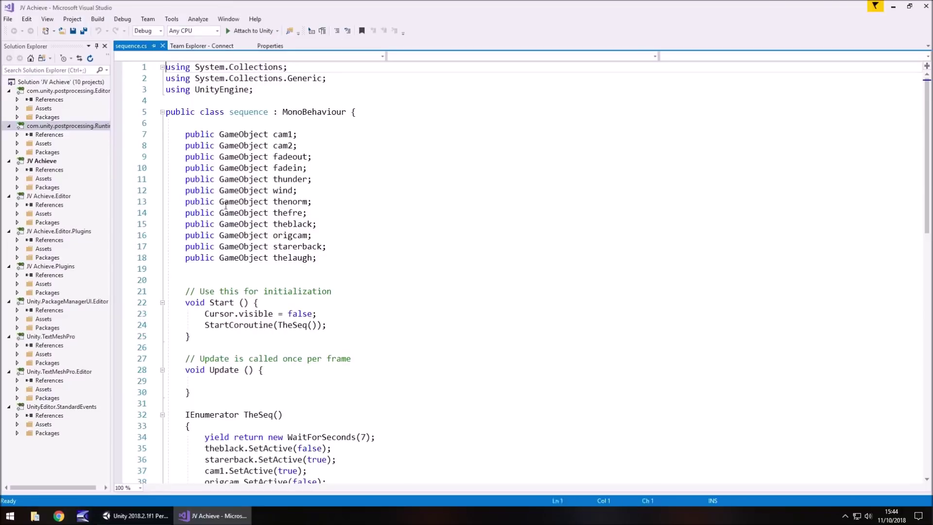
scroll(290, 312, down, 7)
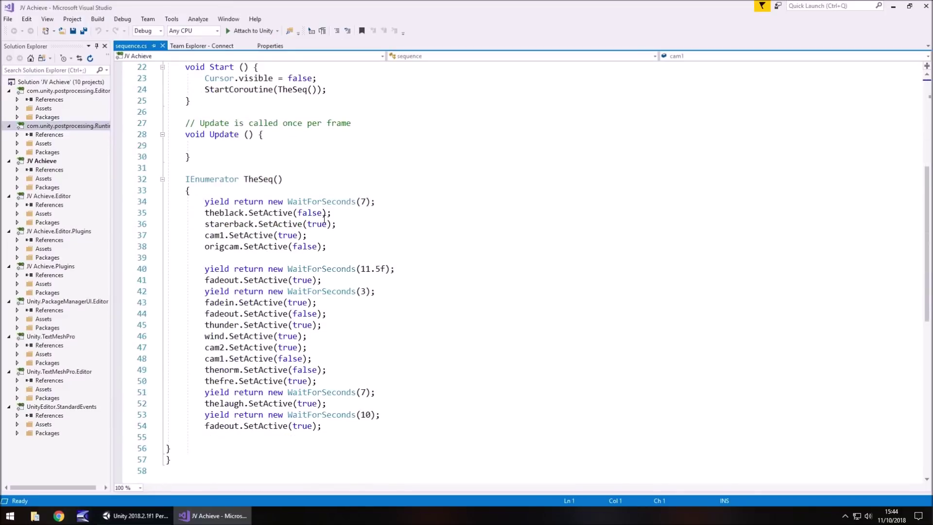
drag(205, 201, 350, 213)
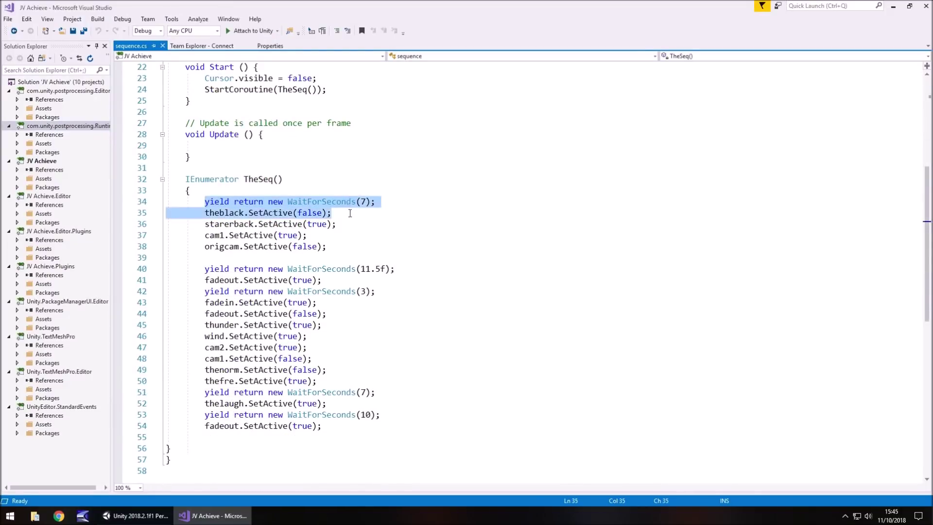
click(224, 213)
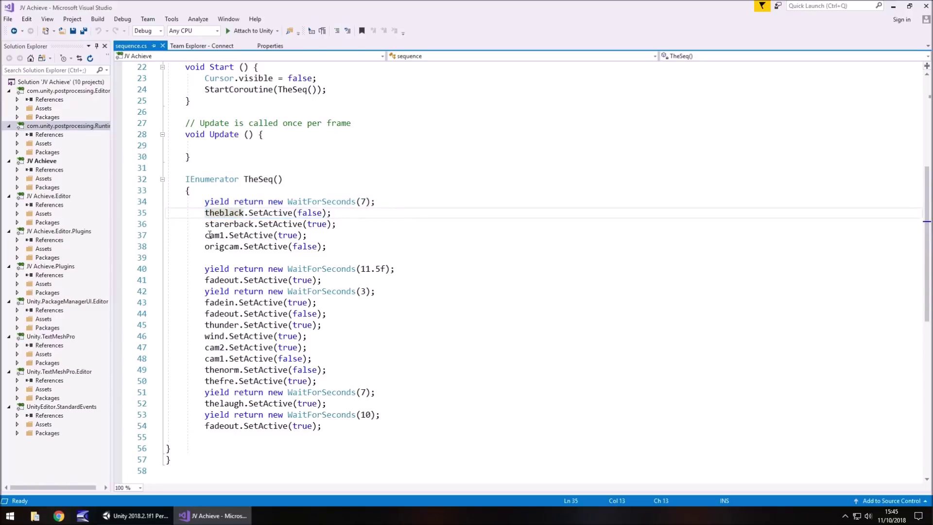
drag(205, 235, 307, 236)
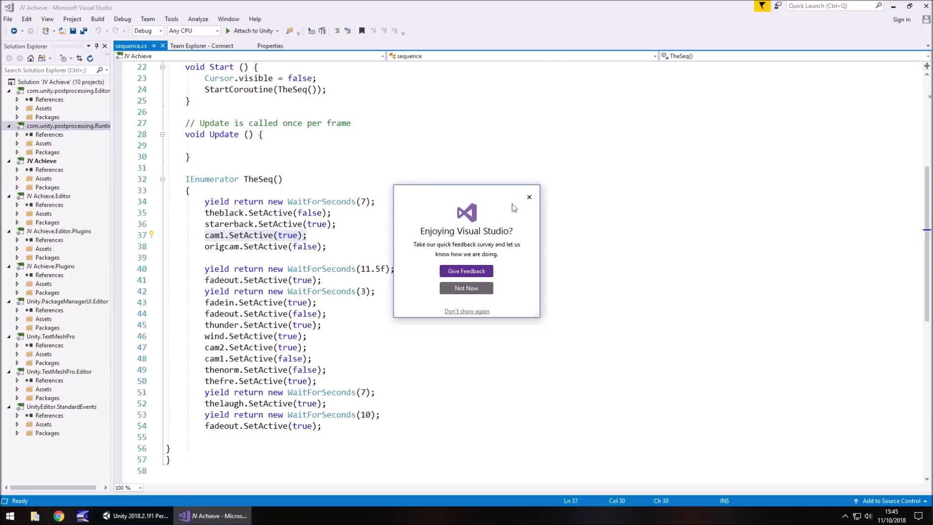
click(530, 197)
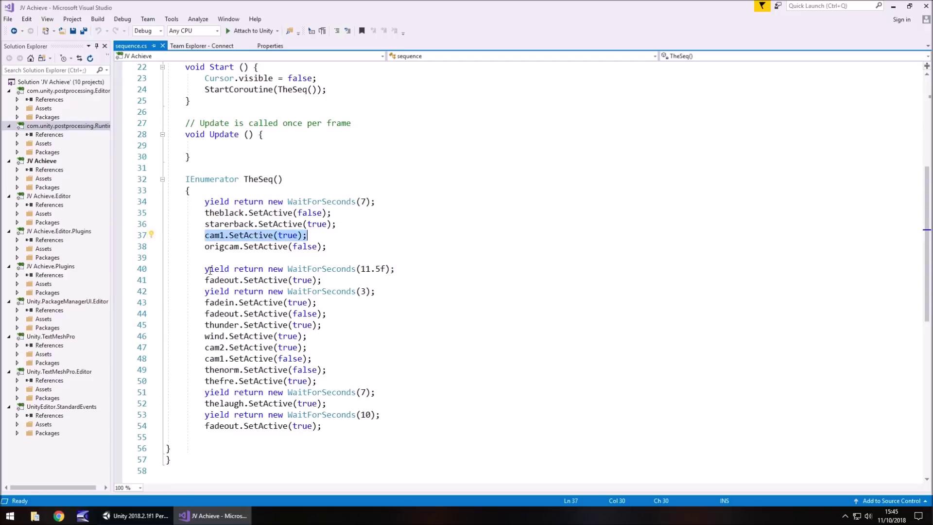
drag(205, 269, 376, 269)
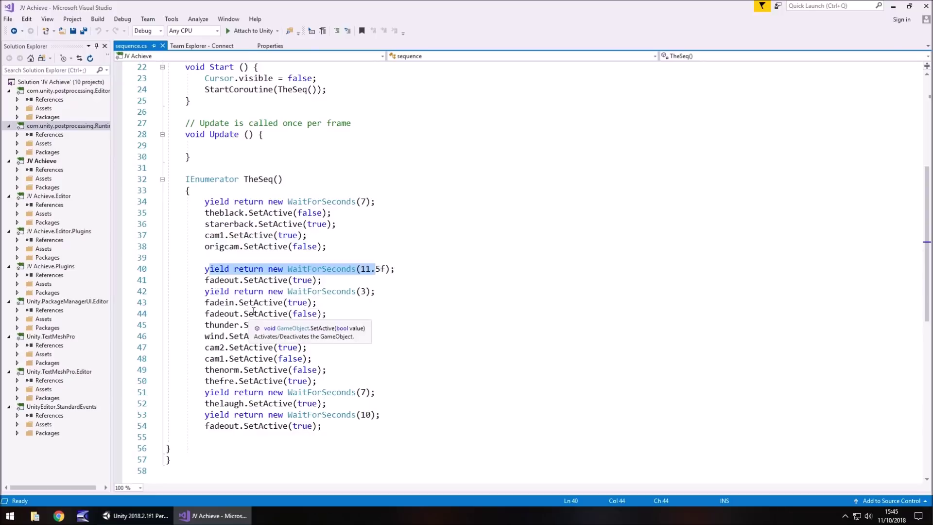
click(269, 302)
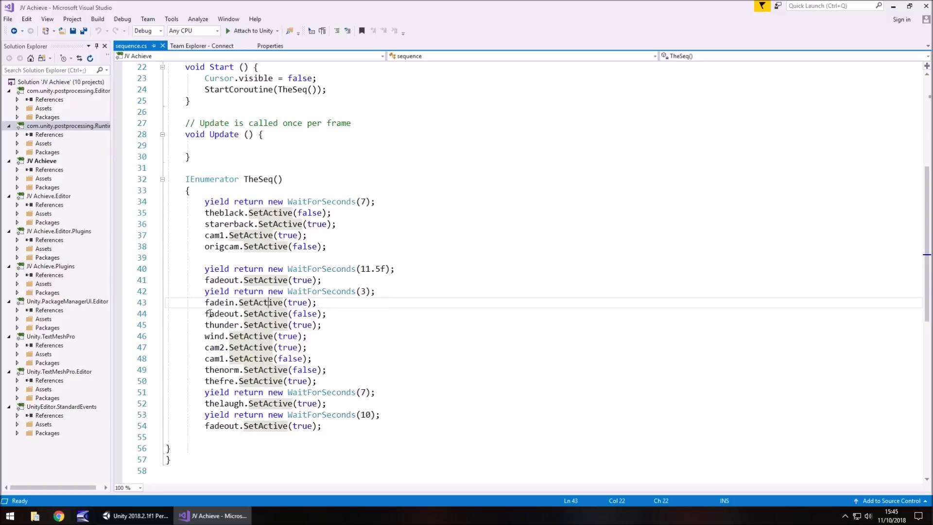
click(294, 325)
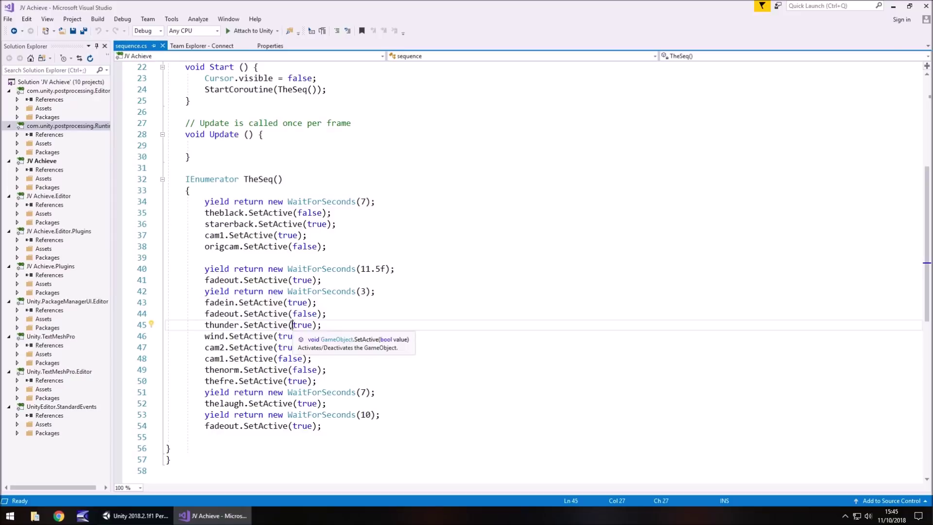
drag(229, 335, 306, 339)
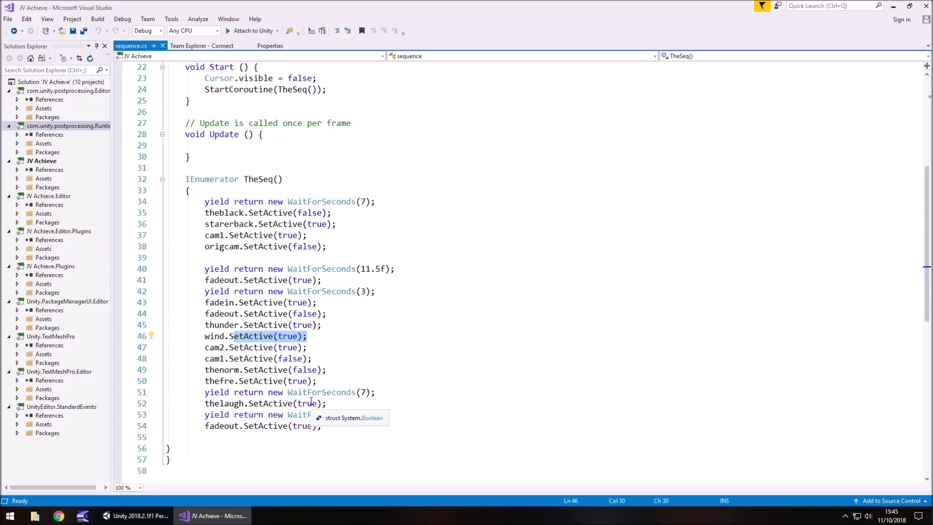
Step: Back in the Unity editor, reactivate the Normal room group
click(141, 516)
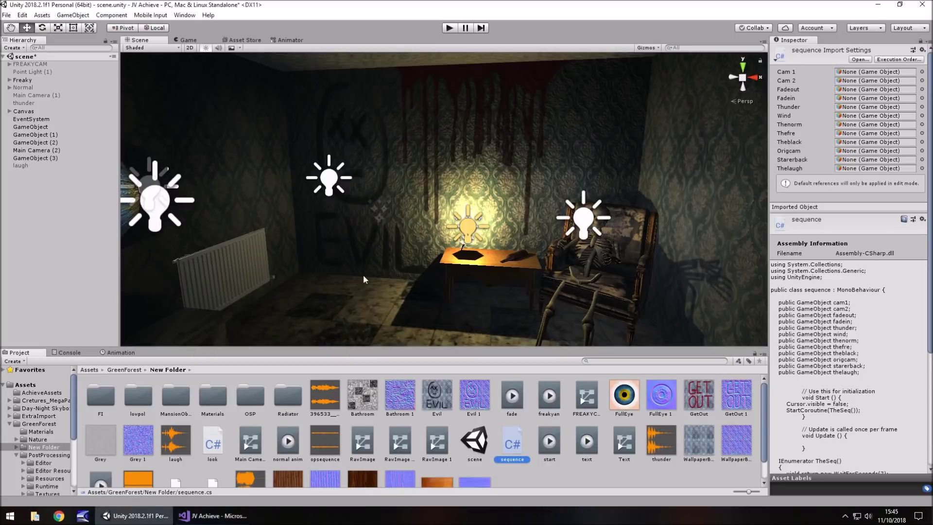
right_drag(371, 254, 350, 270)
click(23, 87)
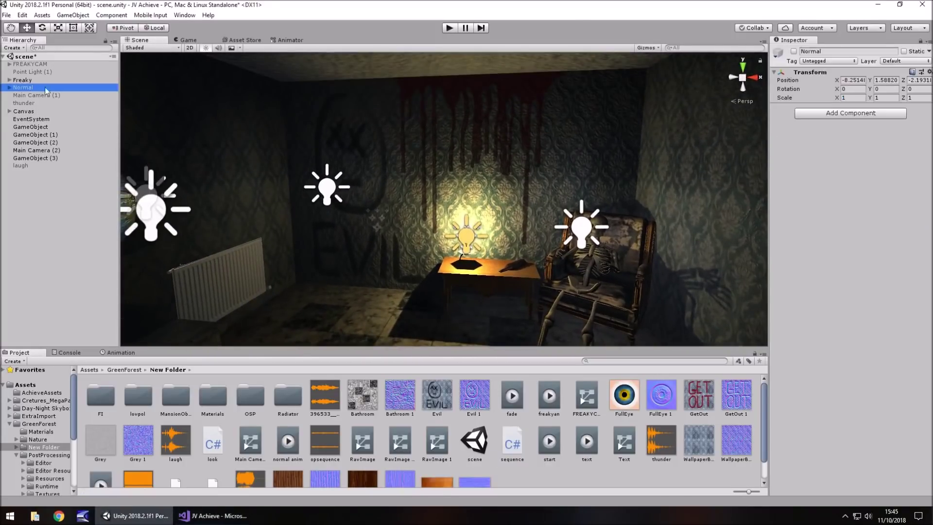
click(794, 51)
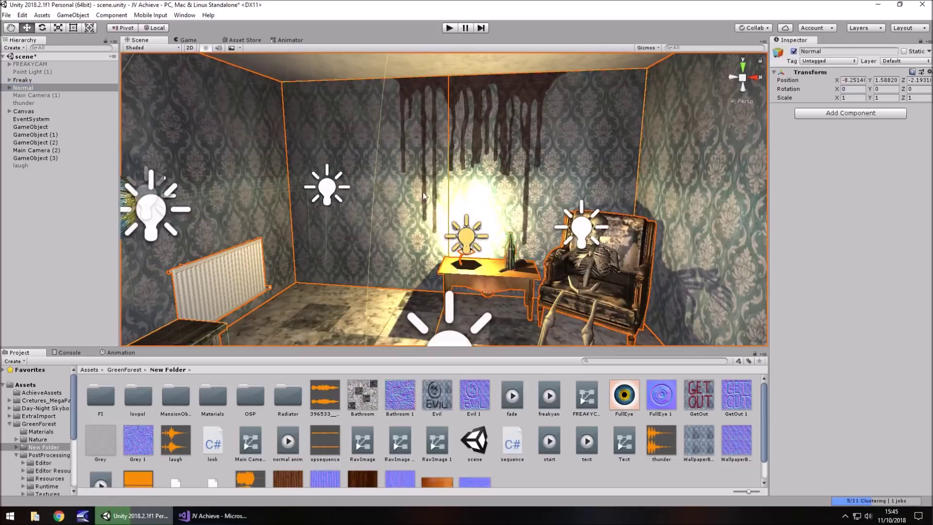
Step: Briefly hide the back wall and floor cubes, undo both, then deactivate the Freaky room
click(373, 154)
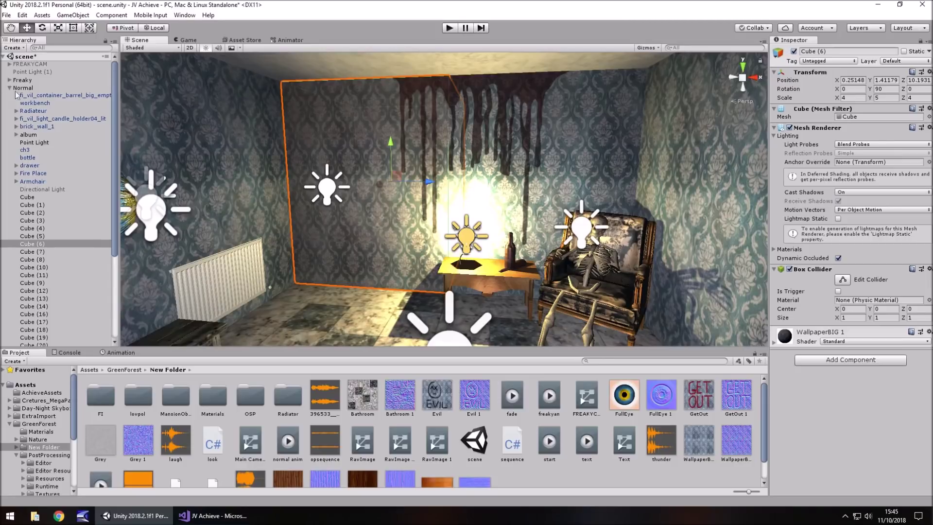
click(794, 51)
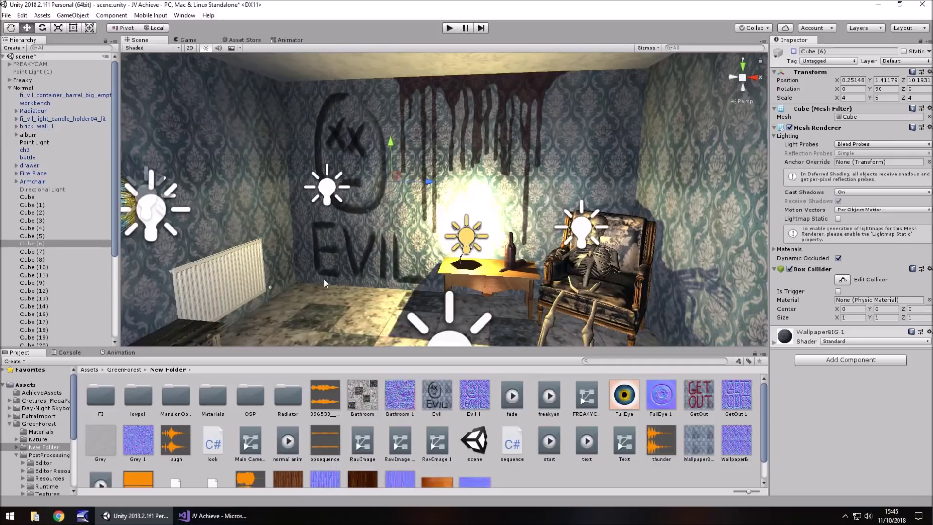
click(349, 310)
right_drag(350, 309, 318, 250)
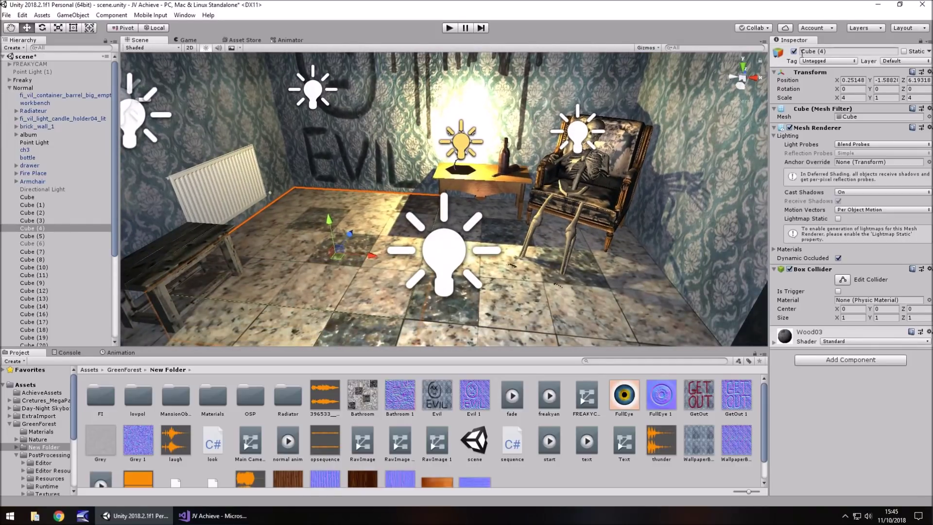
click(794, 52)
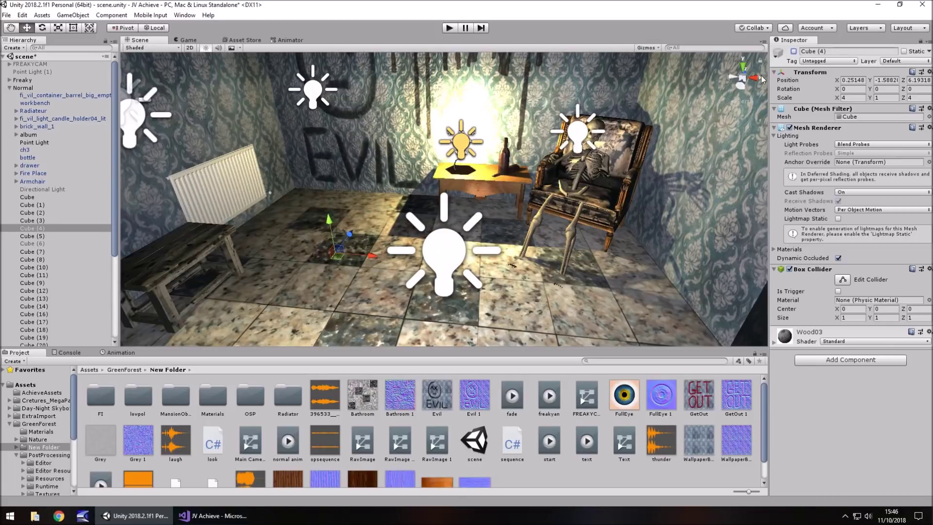
key(ctrl+z)
key(ctrl+z)
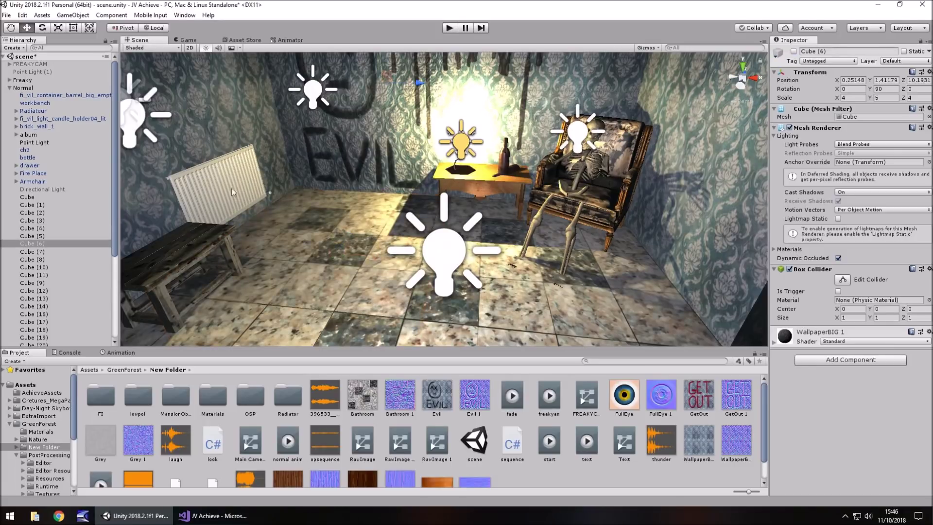
key(ctrl+z)
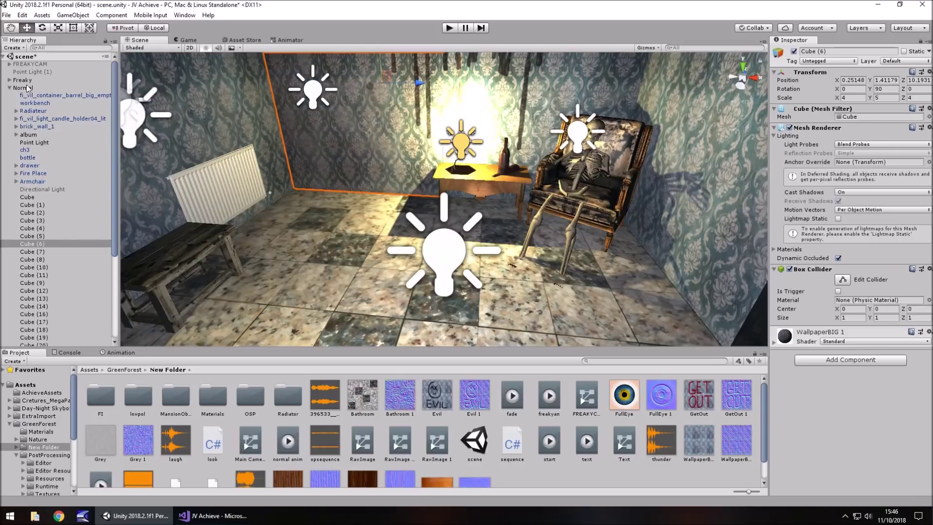
click(311, 63)
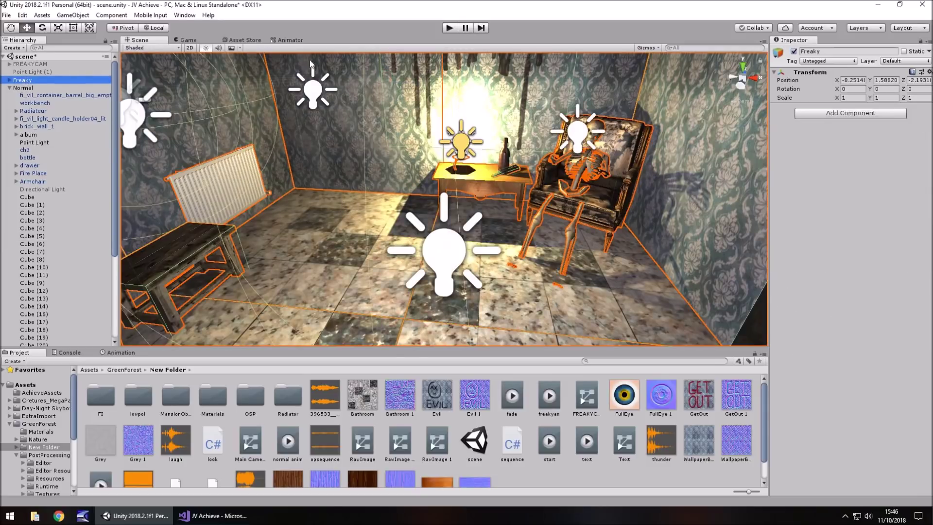
click(794, 51)
Step: Play-test the sequence, checking the corridor and fireplace from both Scene and Game views
click(450, 28)
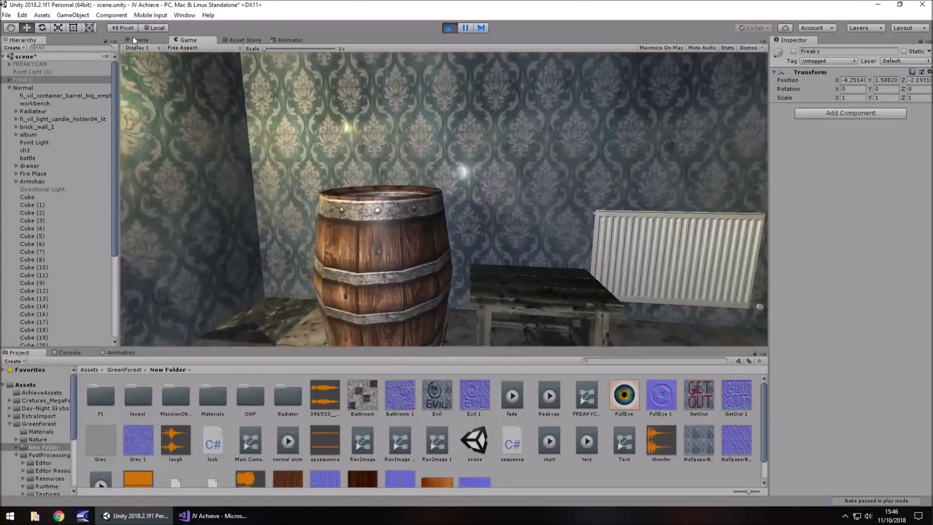
click(137, 39)
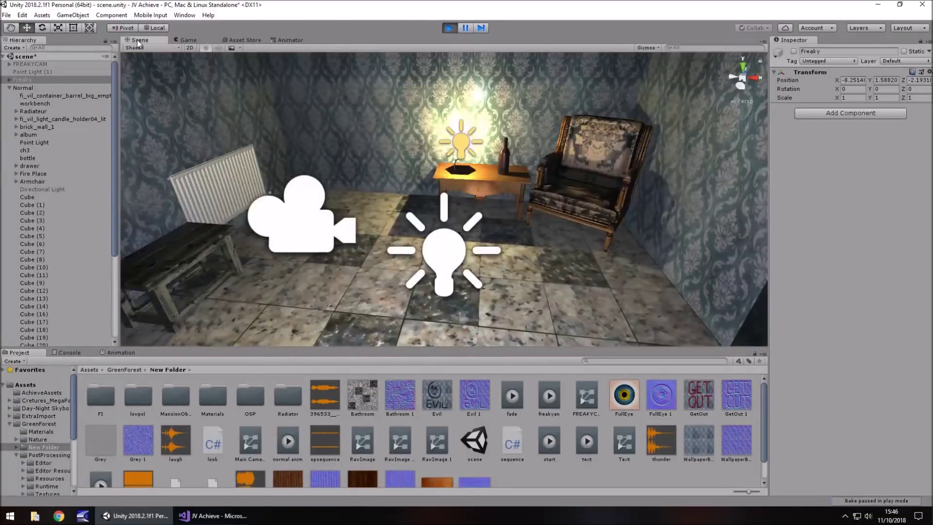
right_drag(257, 145, 439, 246)
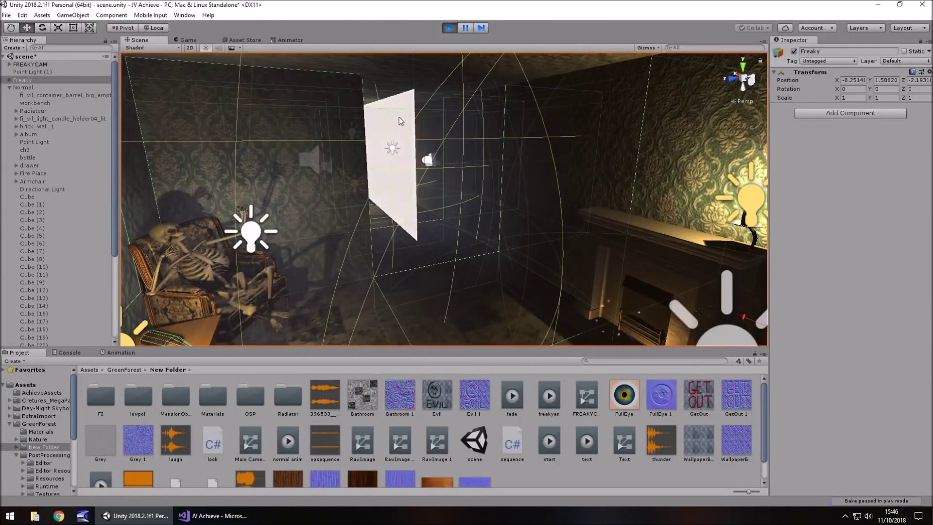
click(185, 38)
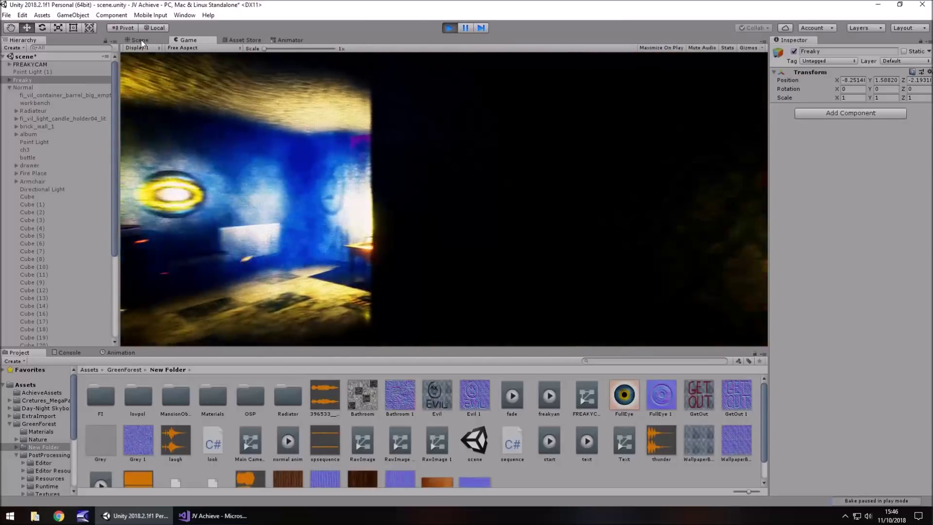
click(139, 40)
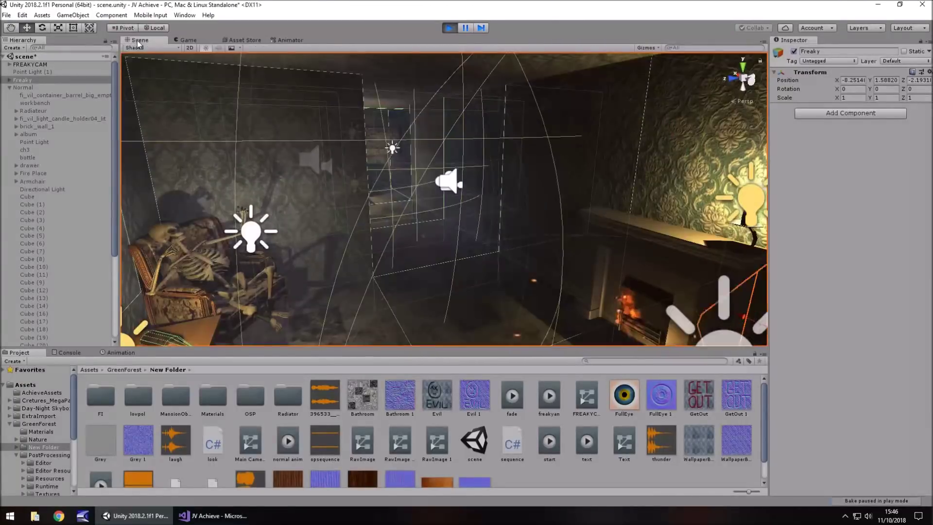
alt+drag(363, 222, 189, 54)
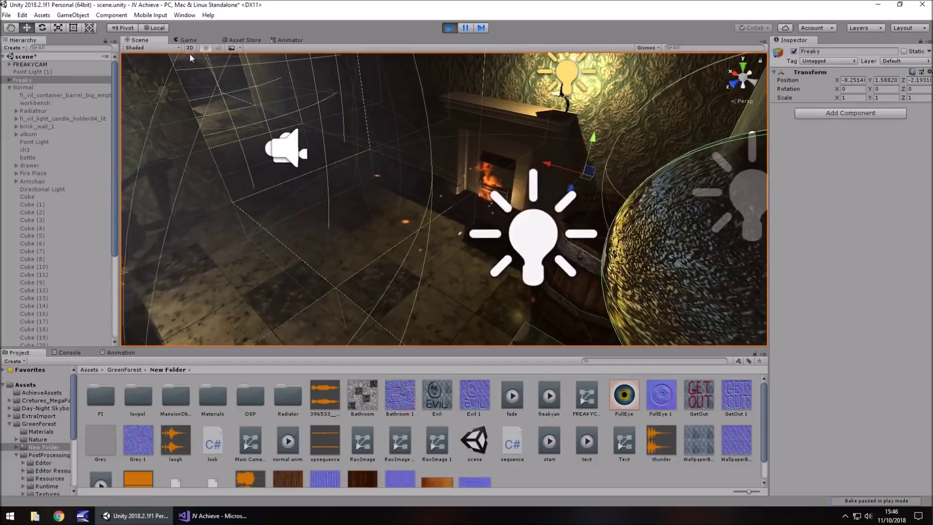
click(191, 41)
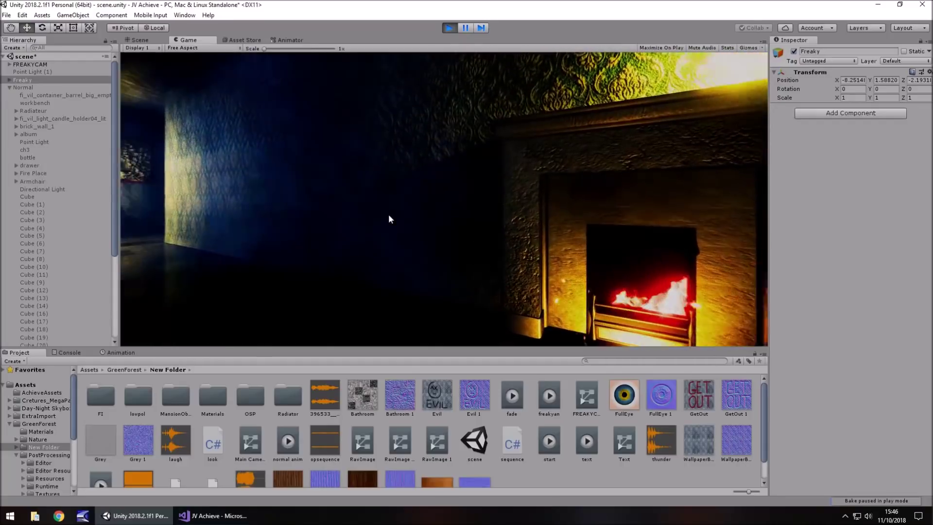
Step: Stop Play mode and deactivate the Normal room group
click(450, 28)
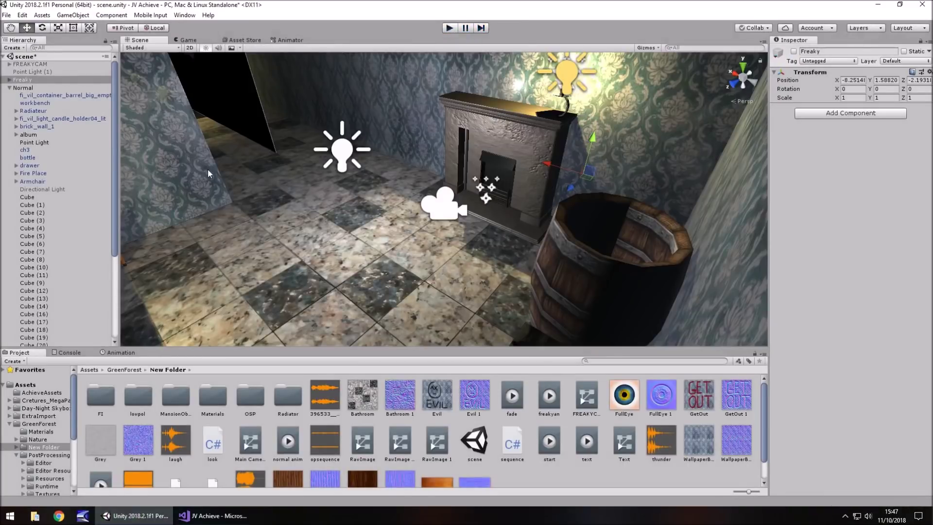
click(24, 88)
click(794, 51)
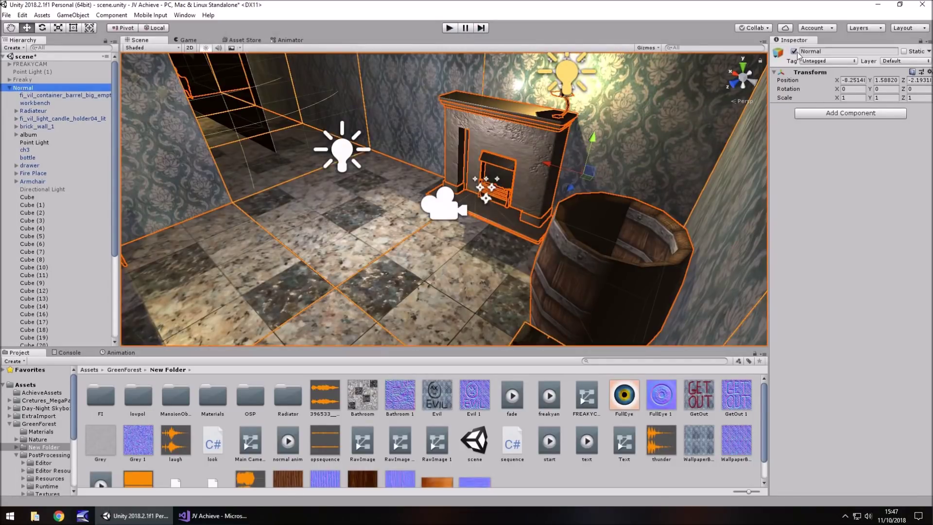